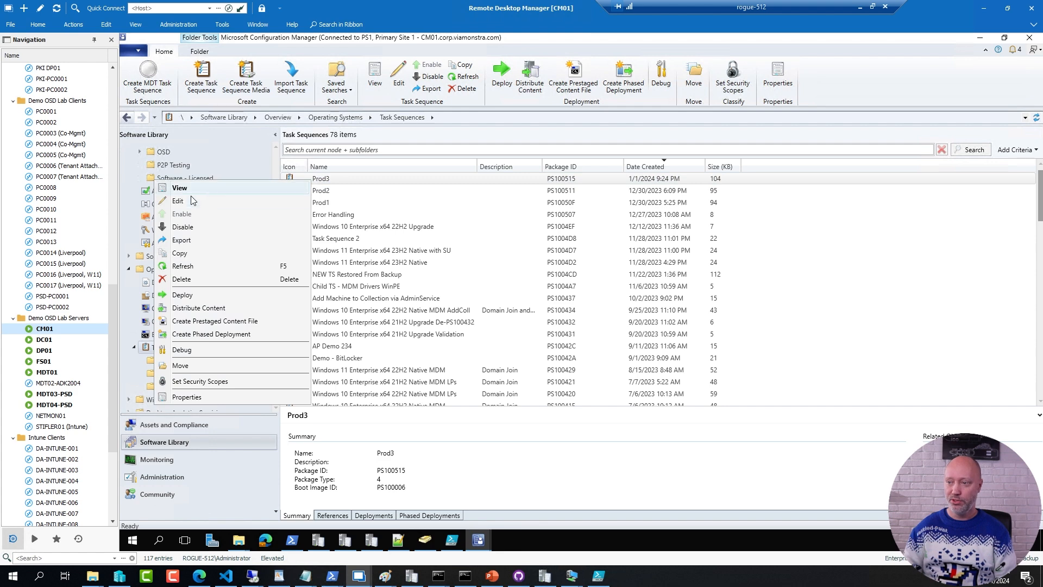
Step: Open the Prod3 task sequence for editing and open the script of the Save Task Sequence Variables step in the Happiness group
left_click(179, 200)
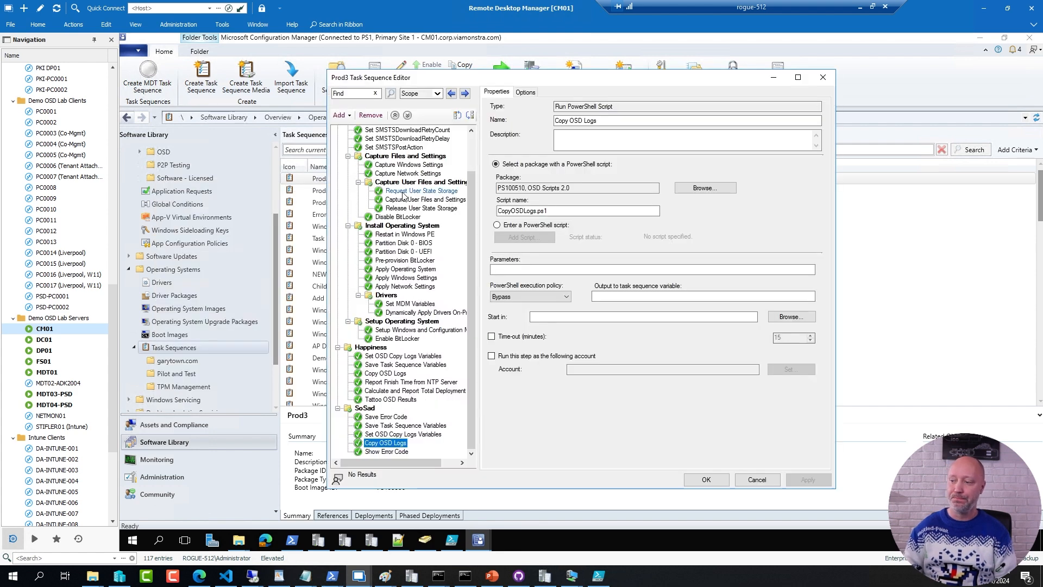
left_click(407, 365)
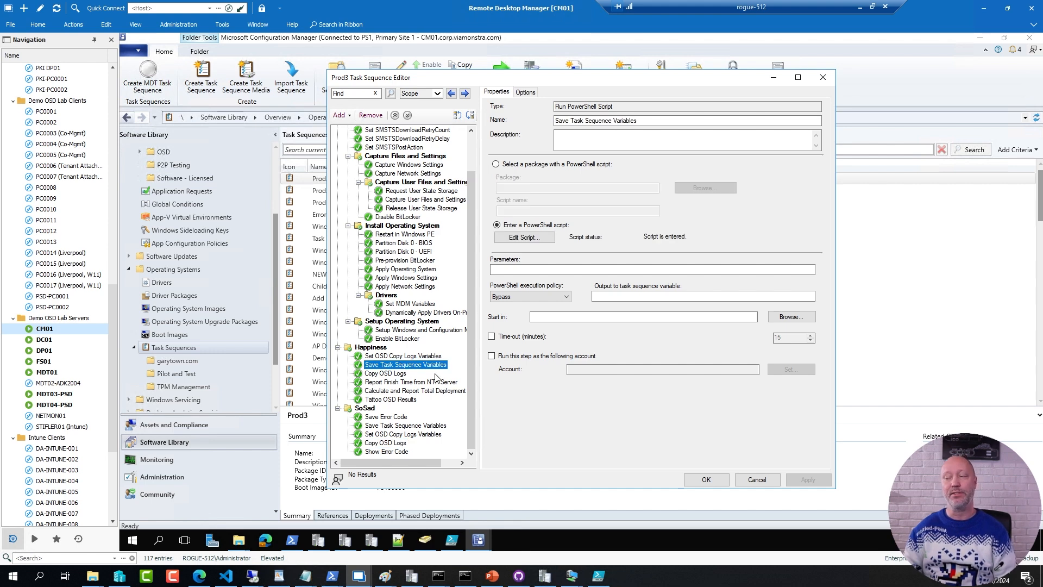
left_click(524, 238)
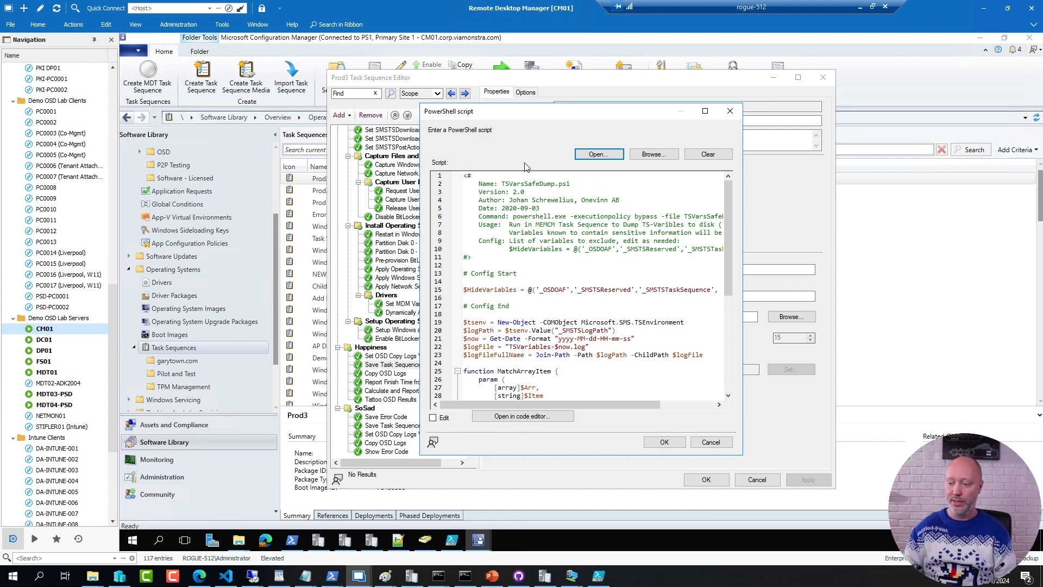
Step: View the TSVars Safe Dump section on the Onevinn scripts page in Edge and the $HideVariables line of the script in Remote Desktop Manager
left_click(199, 577)
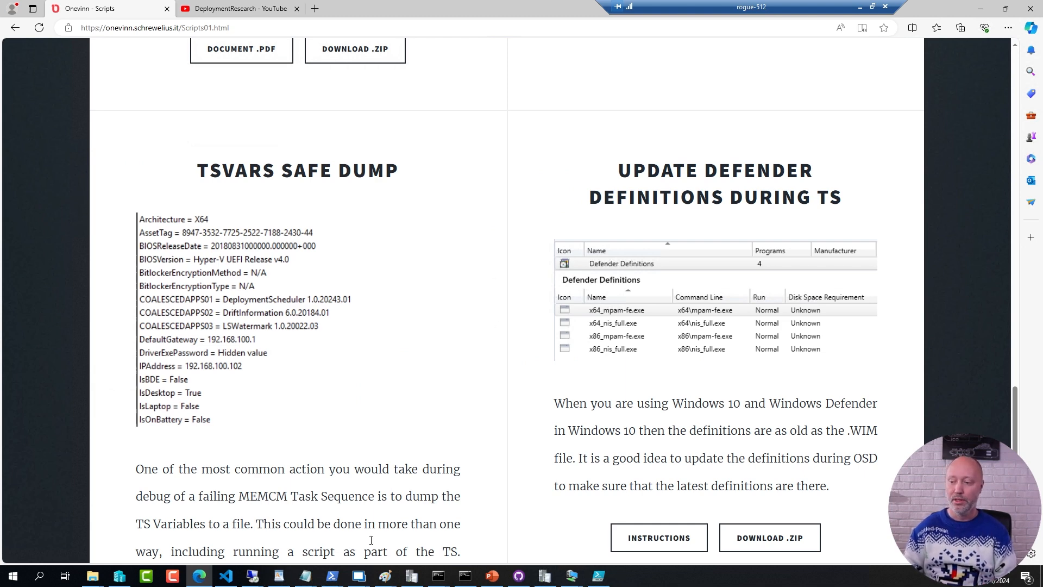
mouse_move(358, 581)
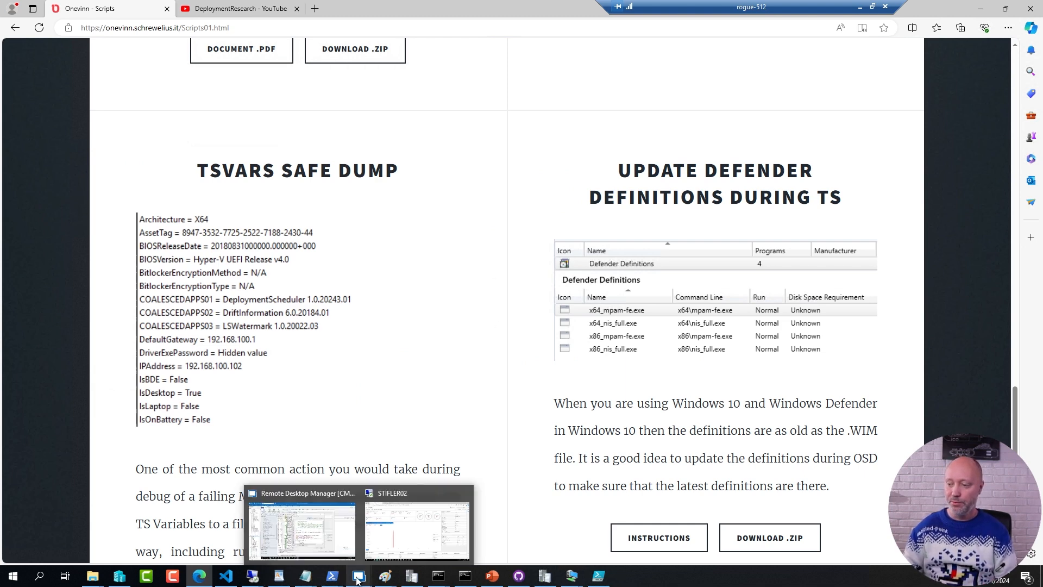
left_click(305, 502)
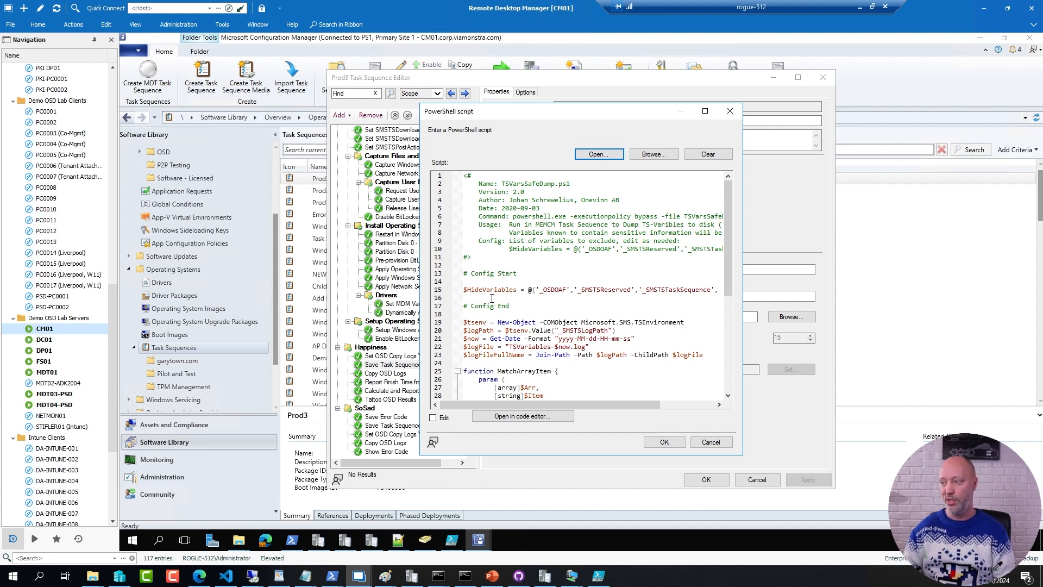
left_click_drag(490, 292, 682, 286)
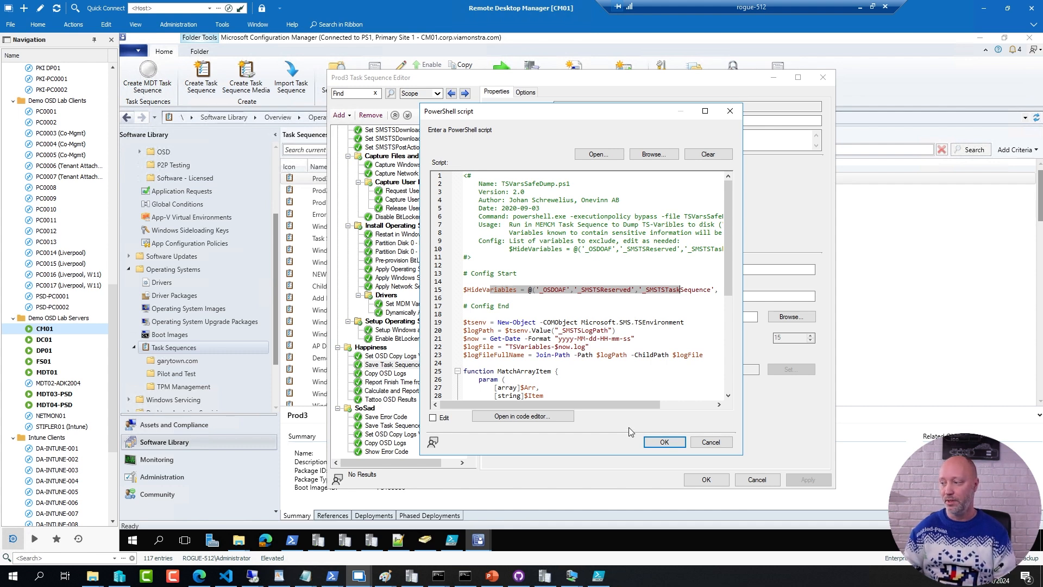
left_click(664, 442)
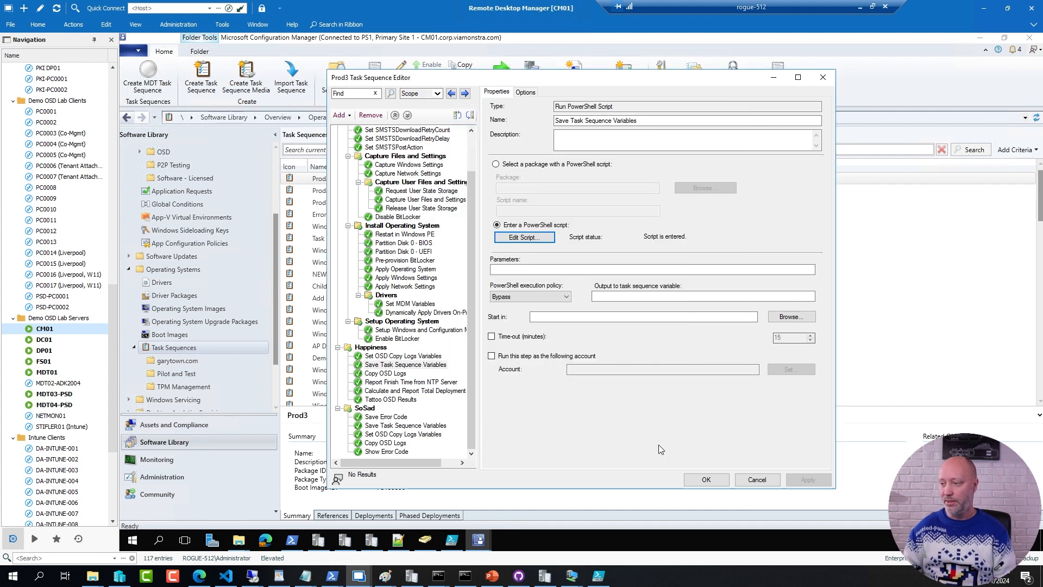
Step: Review the Save Task Sequence Variables and Copy OSD Logs steps in Happiness and the matching variables step in SoSad
left_click(411, 367)
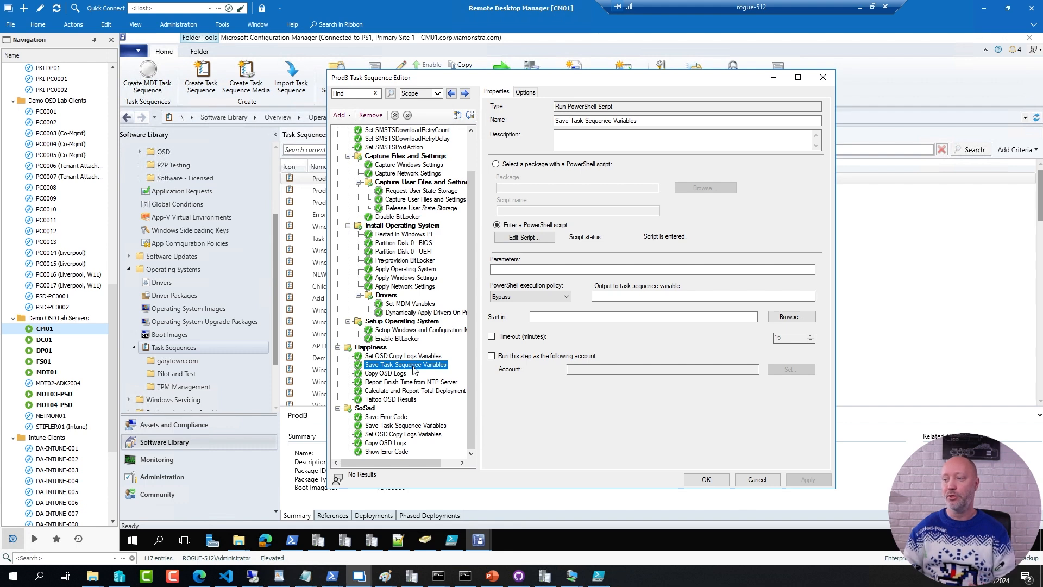
left_click(385, 375)
left_click(394, 365)
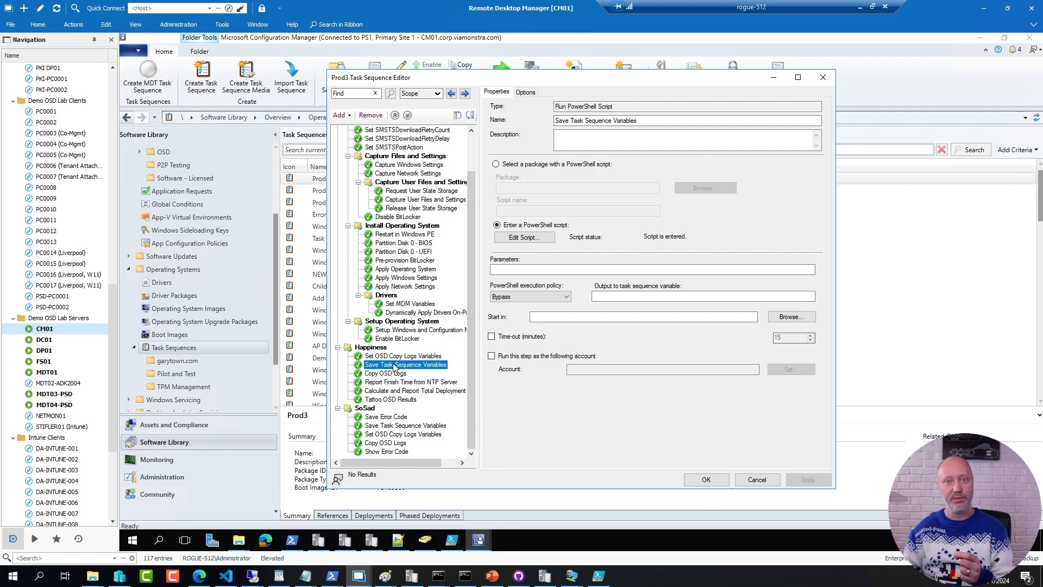
left_click(391, 375)
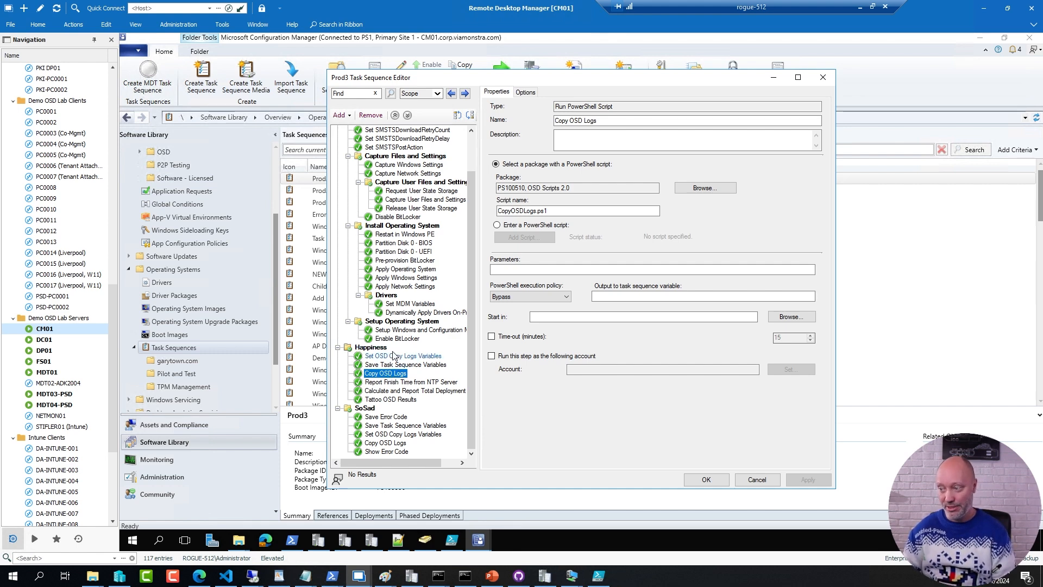
left_click(423, 428)
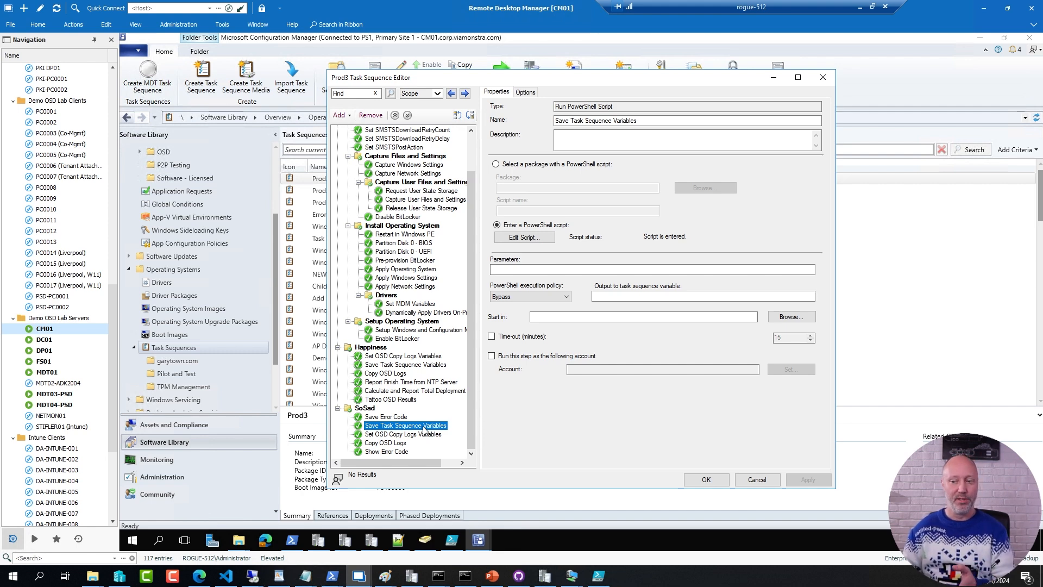
Step: Switch to Edge to view the DeploymentResearch YouTube channel's Episode 12 search results, and return to Remote Desktop Manager
left_click(199, 577)
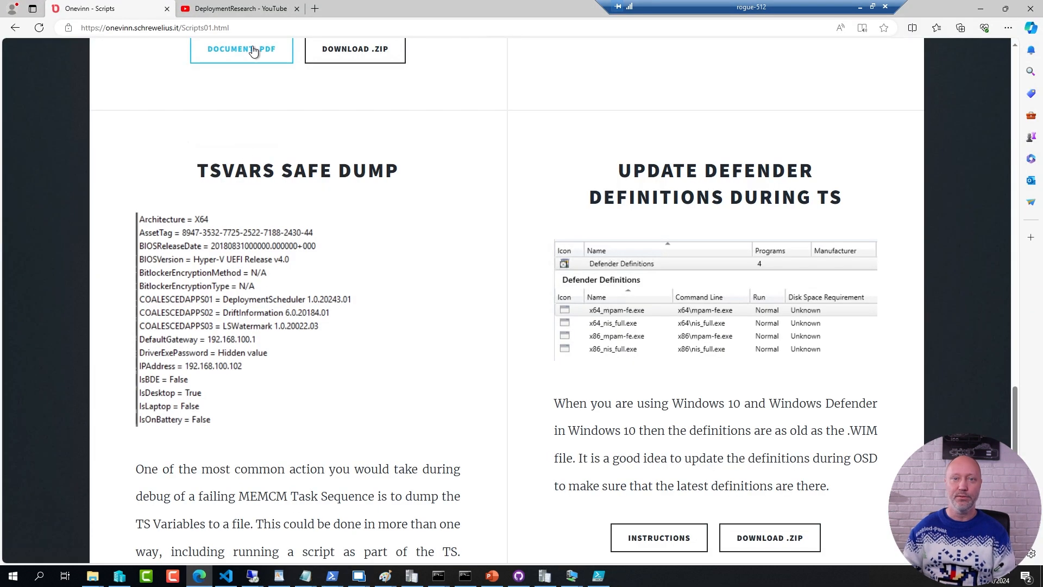
left_click(253, 10)
mouse_move(447, 372)
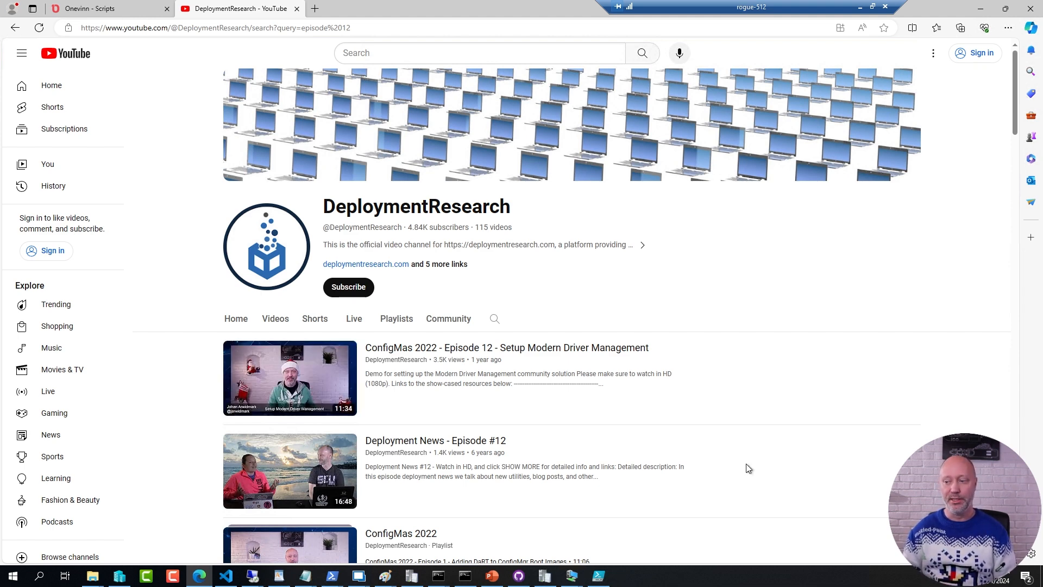
mouse_move(360, 576)
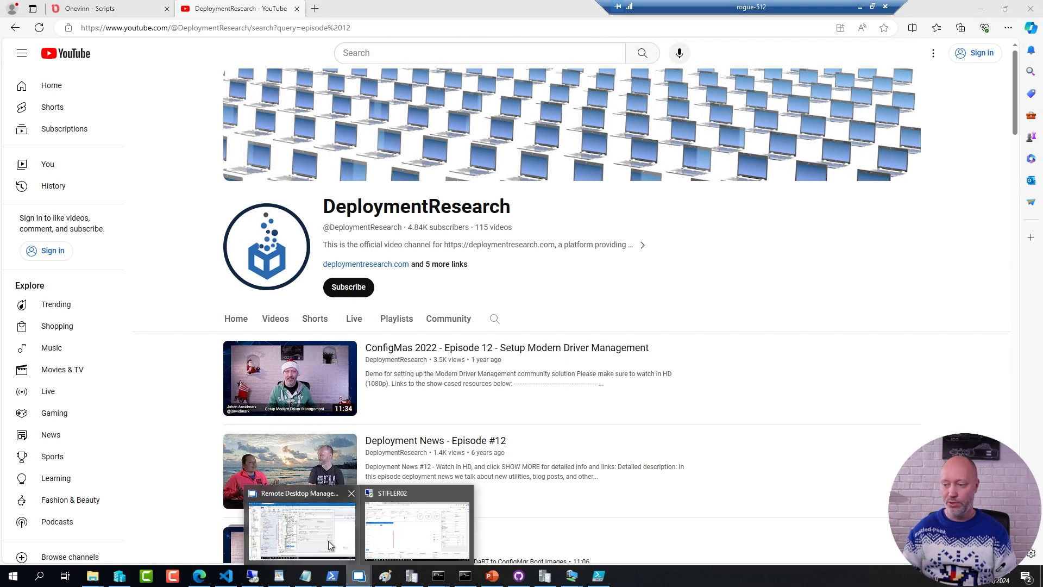
left_click(331, 541)
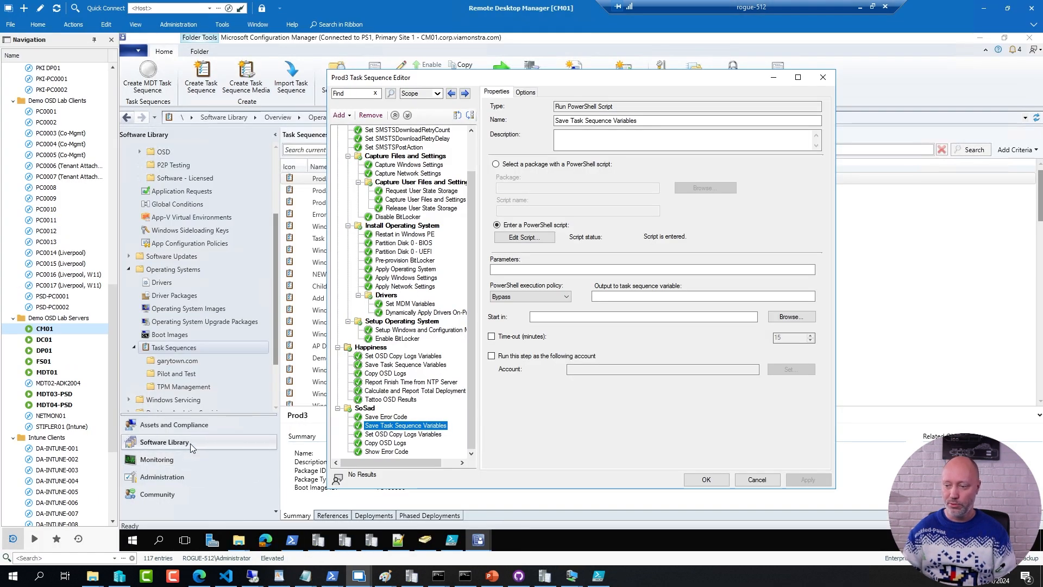
Step: Return to the Software Library and view the Dell folder under BIOS Packages
key("Escape")
scroll(217, 296, "up", 3)
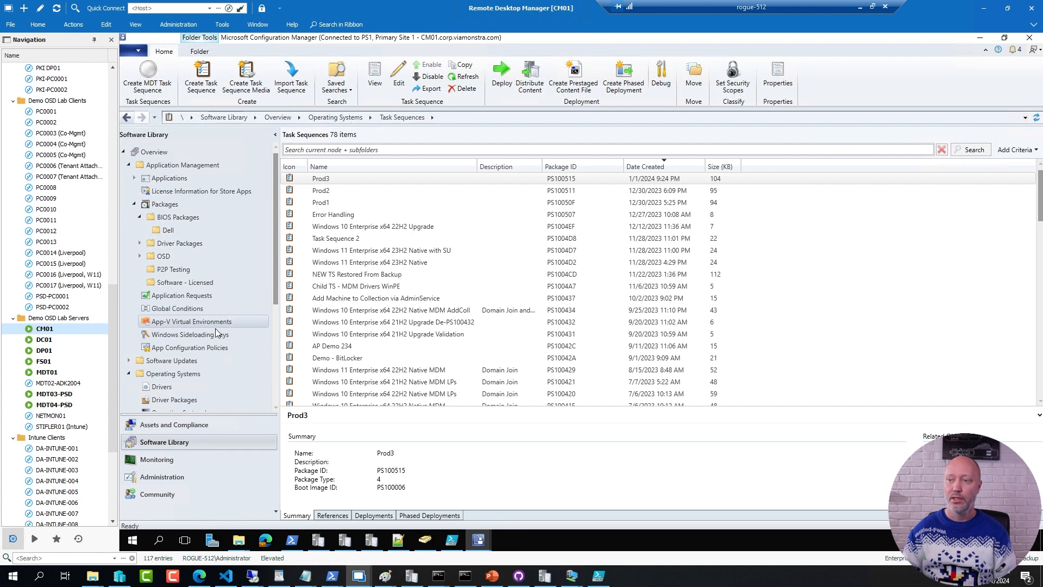
left_click(169, 231)
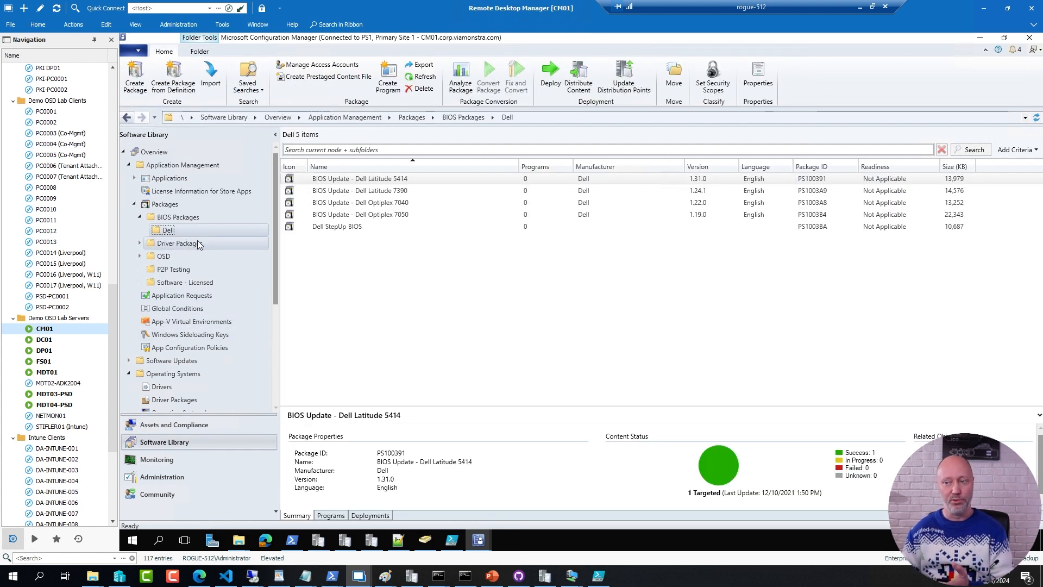
Step: Search the task sequences for "bios" and open Child TS - BIOS Update for editing
scroll(276, 249, "down", 4)
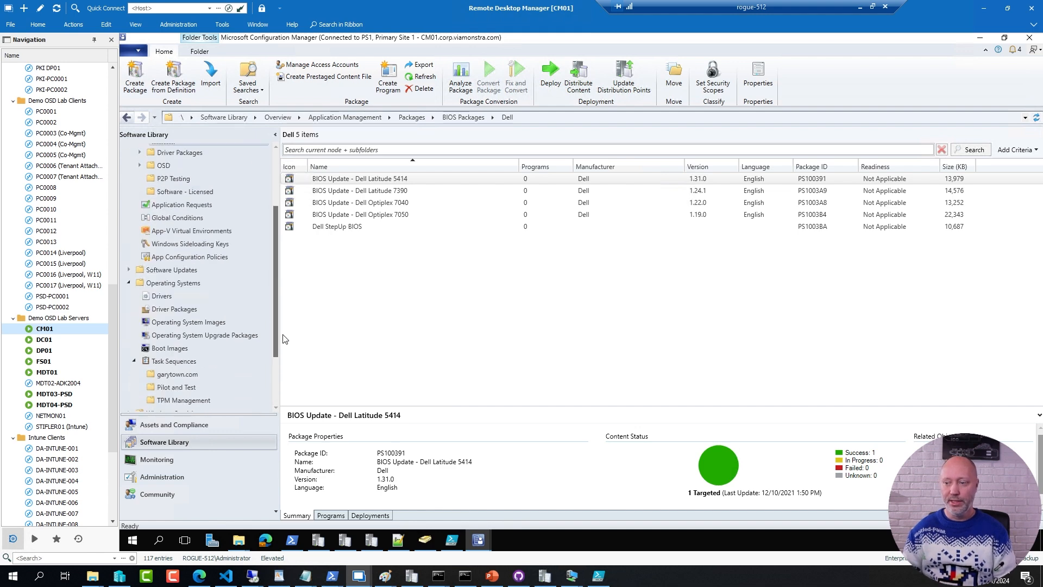
left_click(179, 286)
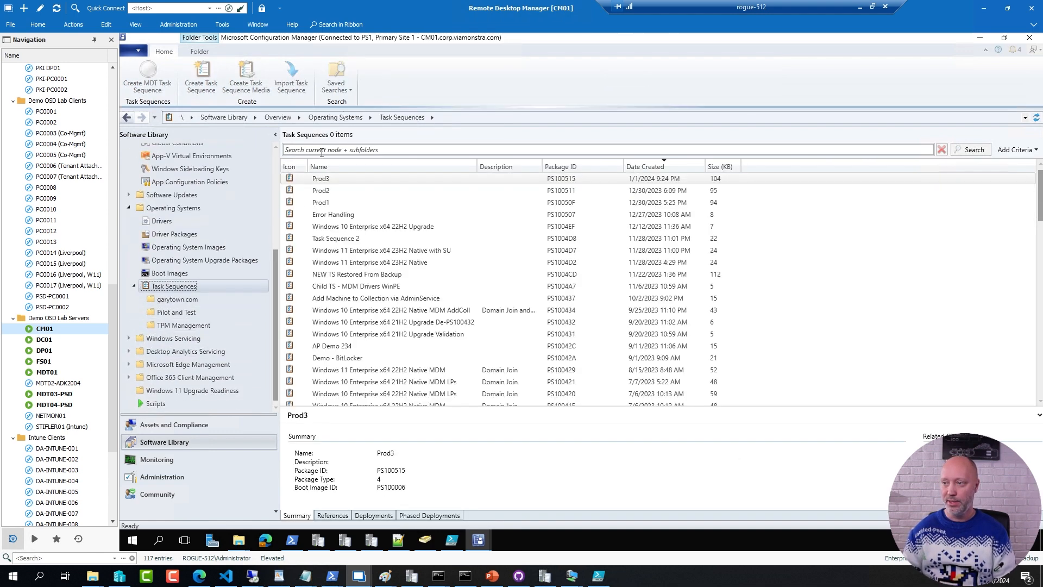
type("bios")
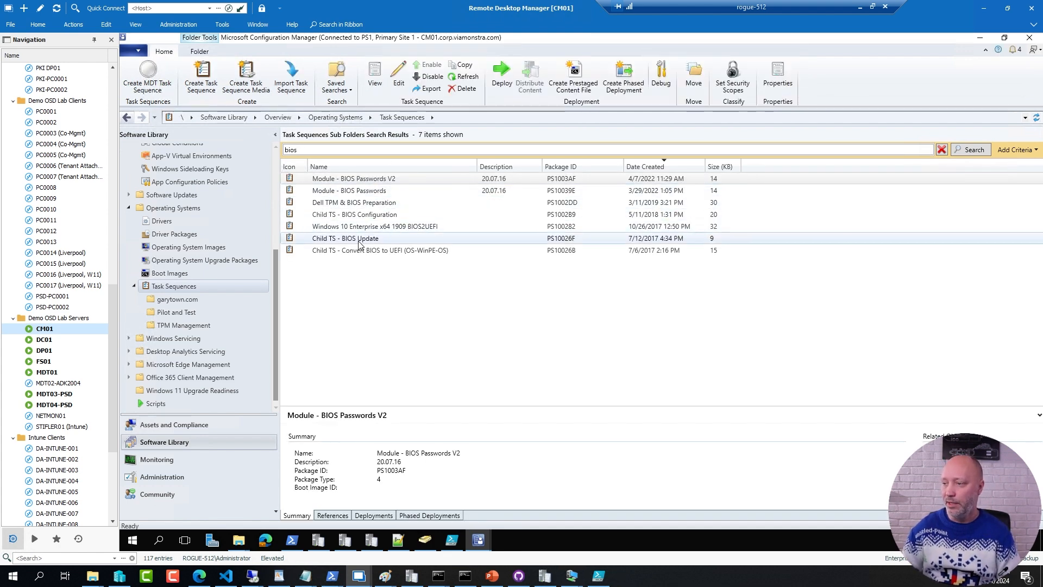
left_click(359, 243)
right_click(359, 241)
left_click(230, 263)
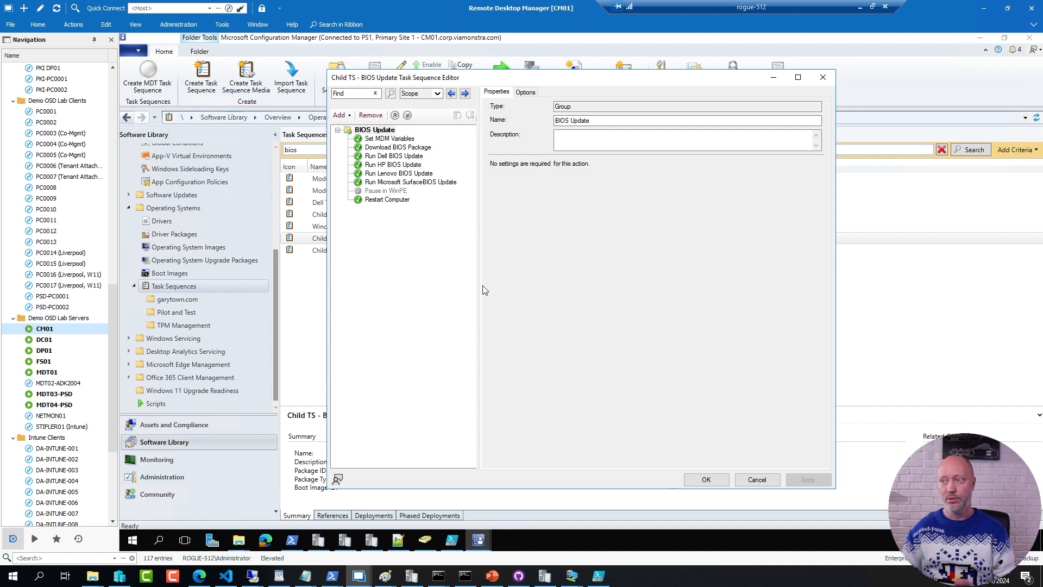
Step: Examine the MDM variables, BIOS package download and vendor update steps of the BIOS Update group, including the Dell update's run condition
left_click(408, 141)
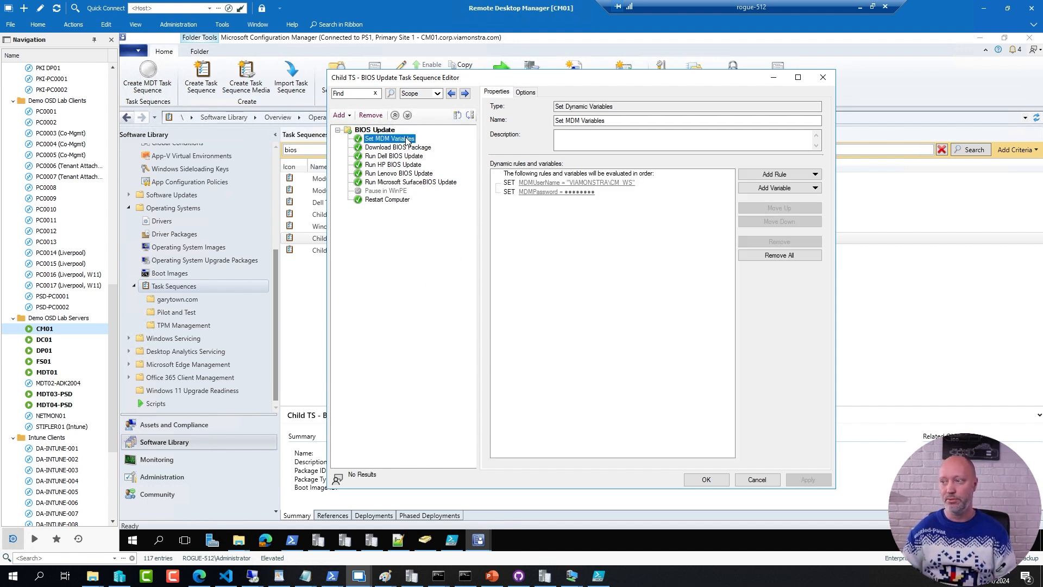
left_click(411, 149)
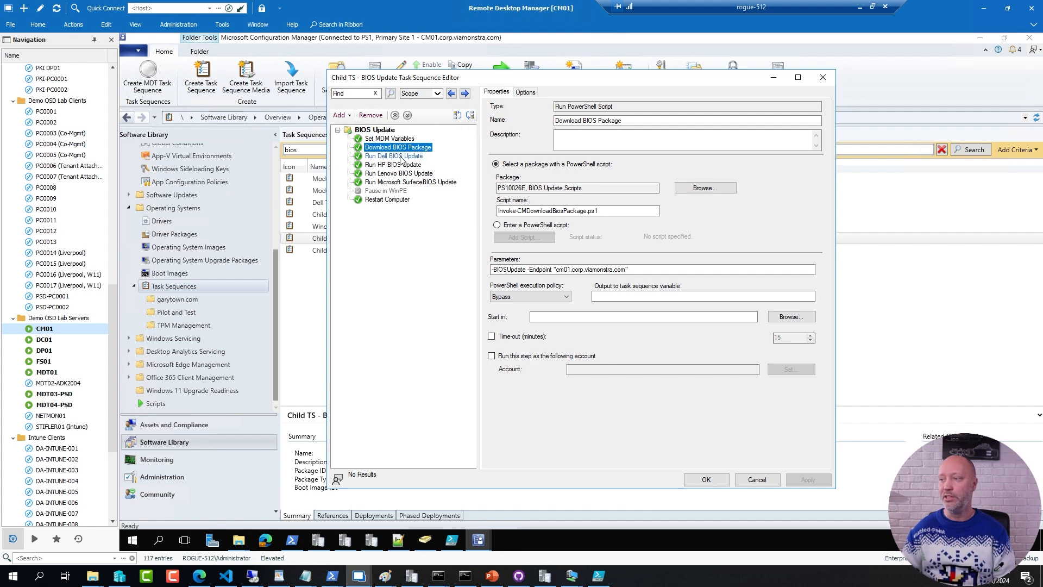
left_click(401, 157)
left_click(396, 166)
left_click(397, 174)
left_click(397, 182)
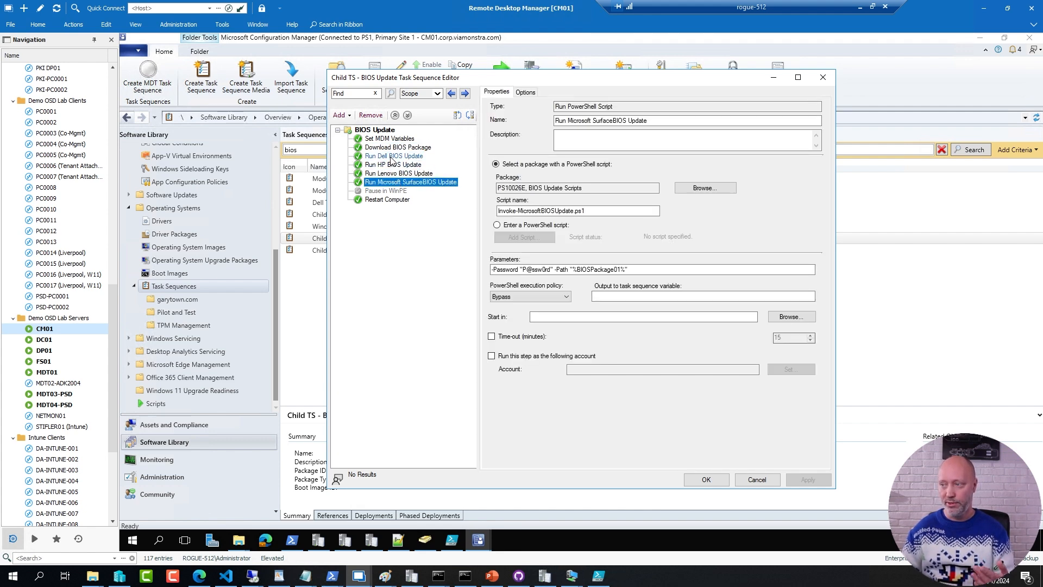
left_click(391, 158)
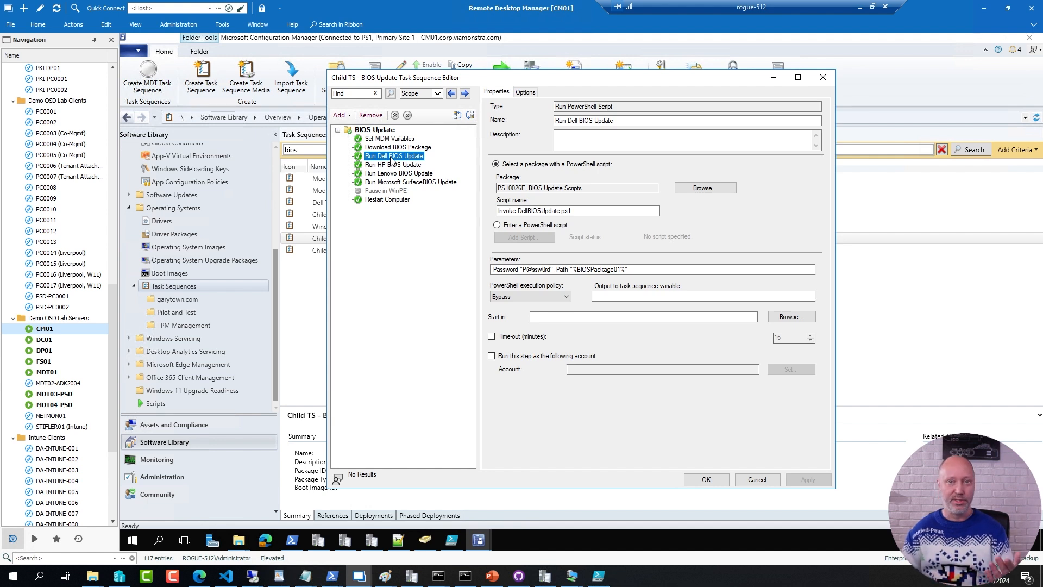
left_click(532, 93)
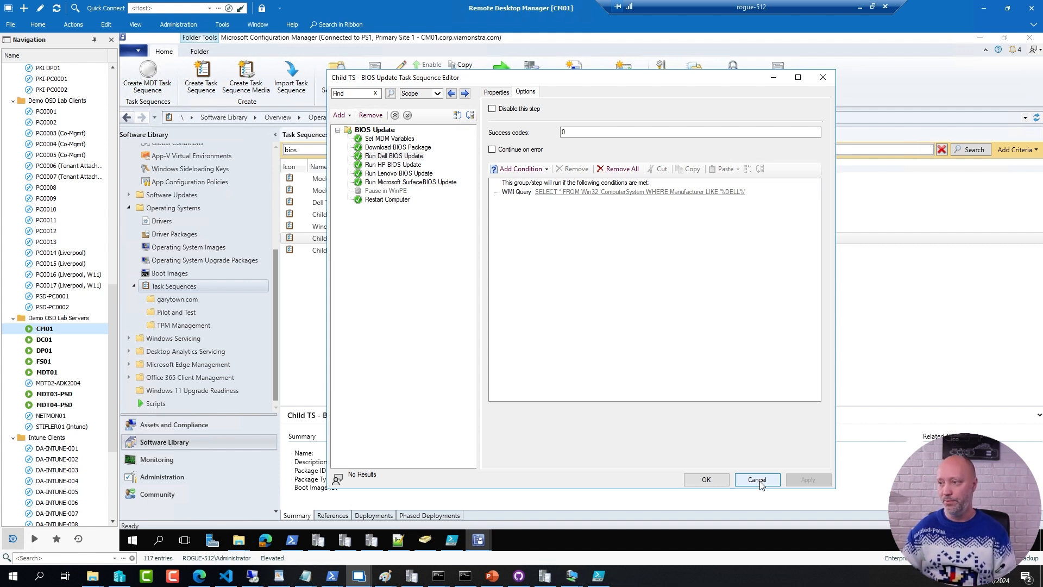
Step: Bring the Prod3 editor forward and arrange it side by side with the Child TS - BIOS Update editor
left_click_drag(492, 79, 716, 80)
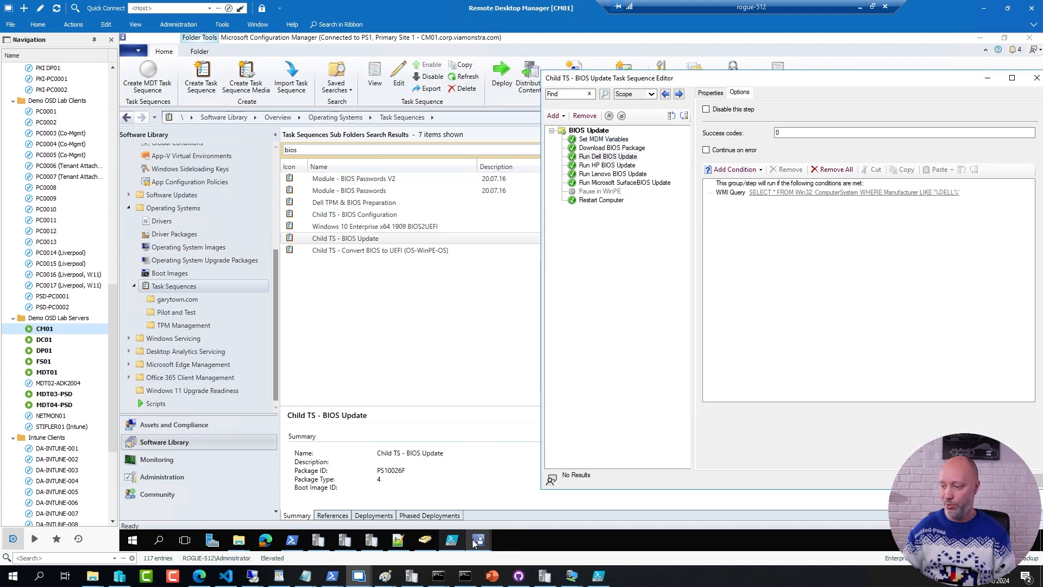
mouse_move(477, 540)
left_click(493, 522)
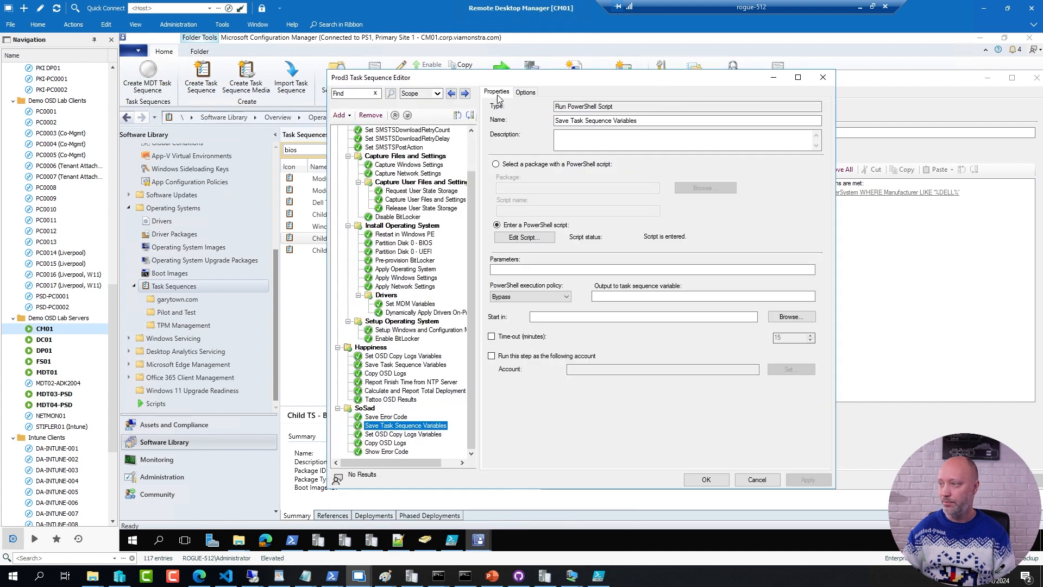
left_click_drag(522, 79, 334, 81)
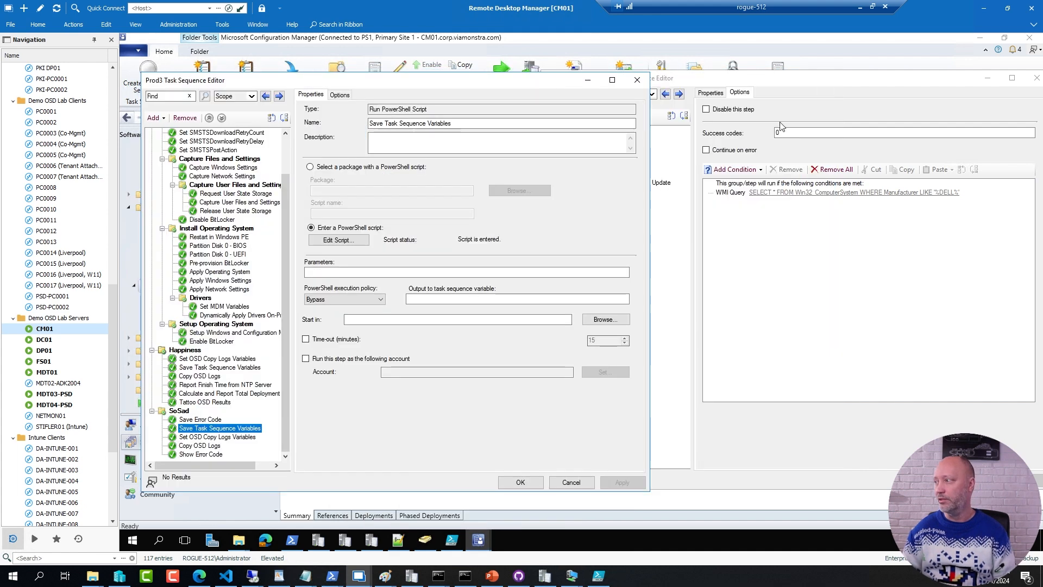
Step: Copy the BIOS Update group from the child task sequence into Prod3, directly after the Drivers group
left_click(840, 86)
right_click(588, 131)
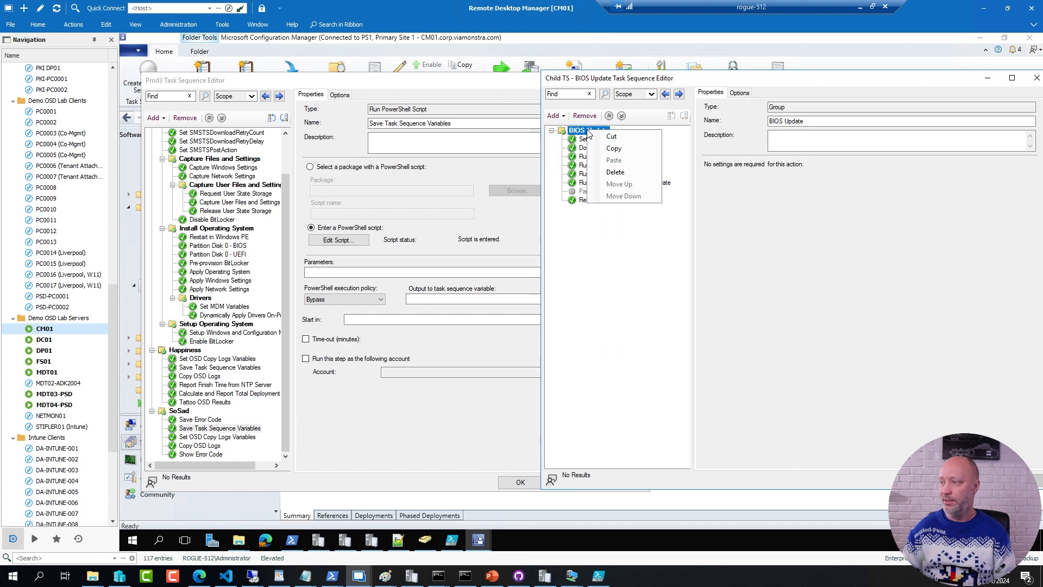
left_click(614, 149)
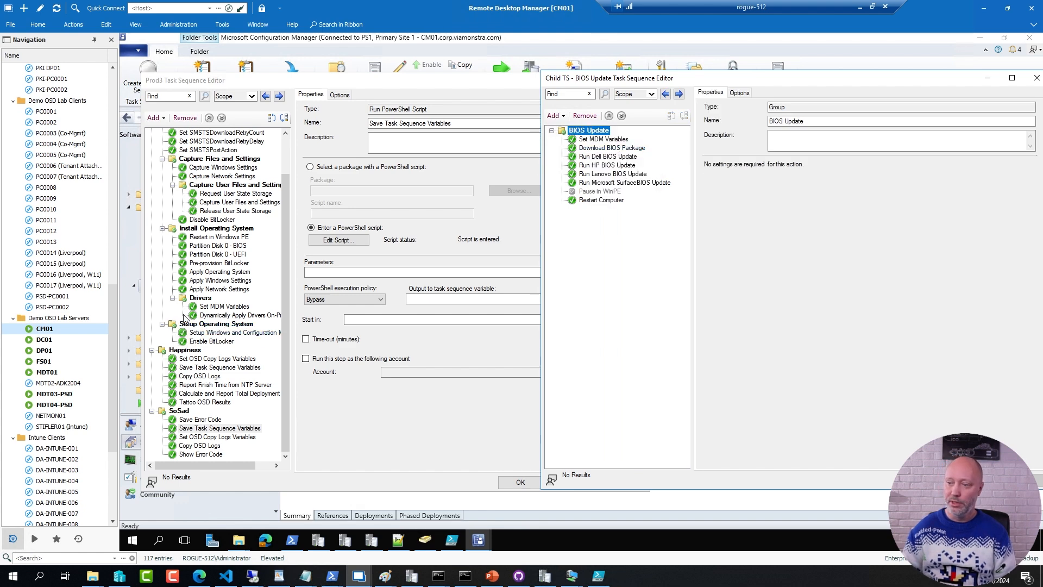
left_click(253, 315)
key("ctrl+v")
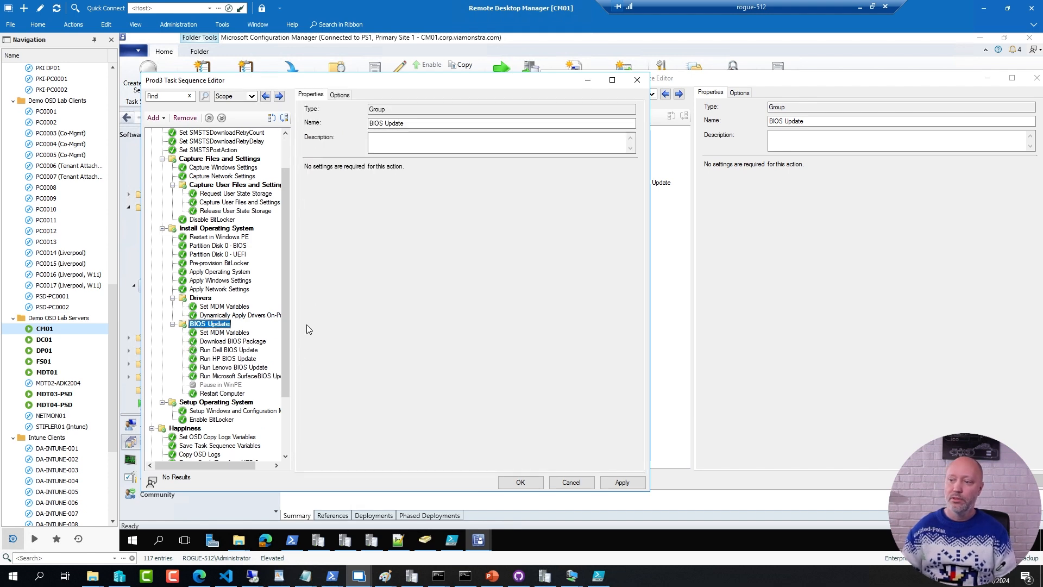
Step: Delete the Restart Computer step from the copied BIOS Update group in Prod3
left_click(219, 412)
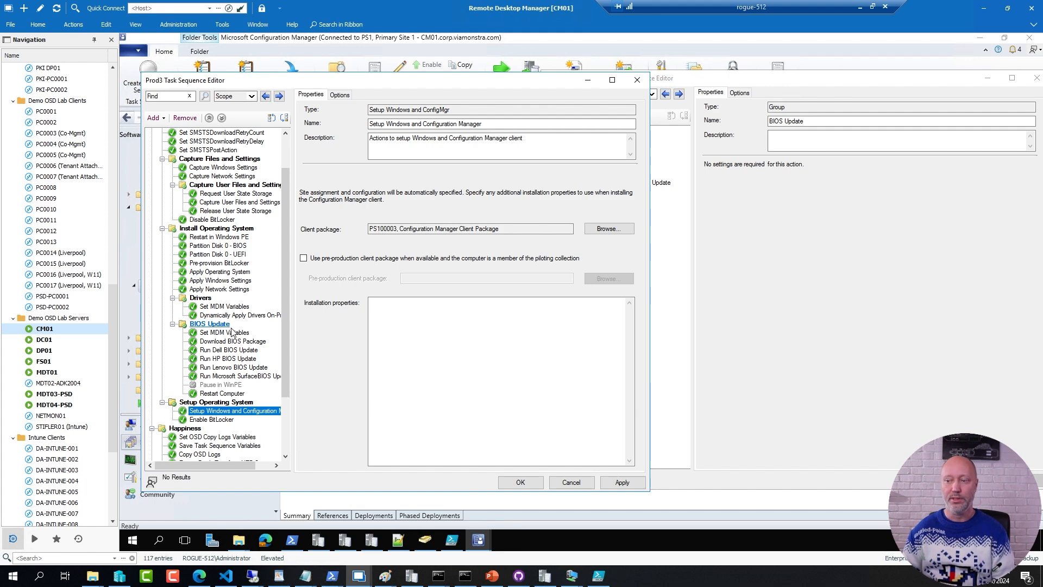
left_click(222, 394)
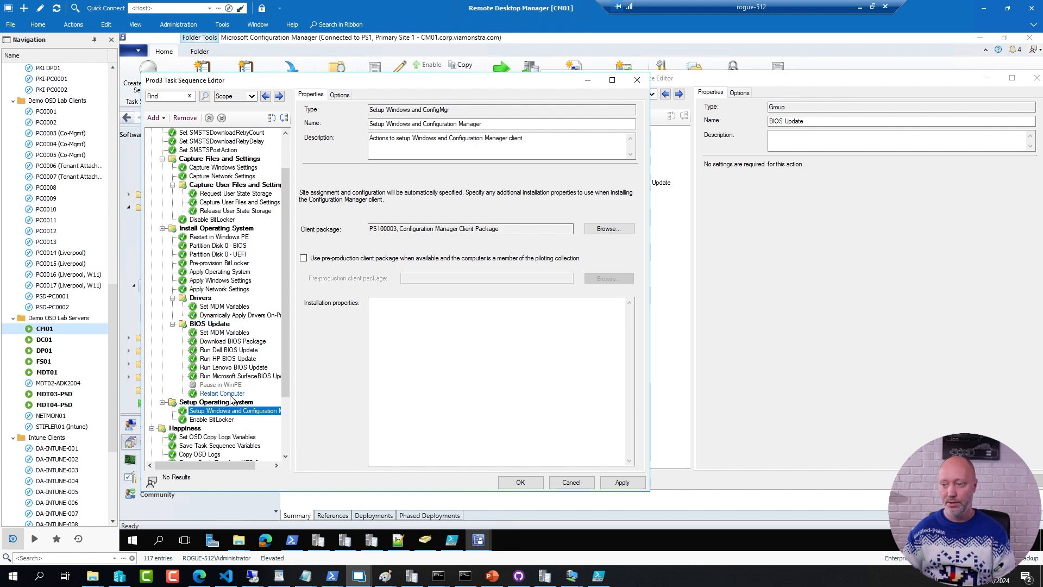
left_click(187, 118)
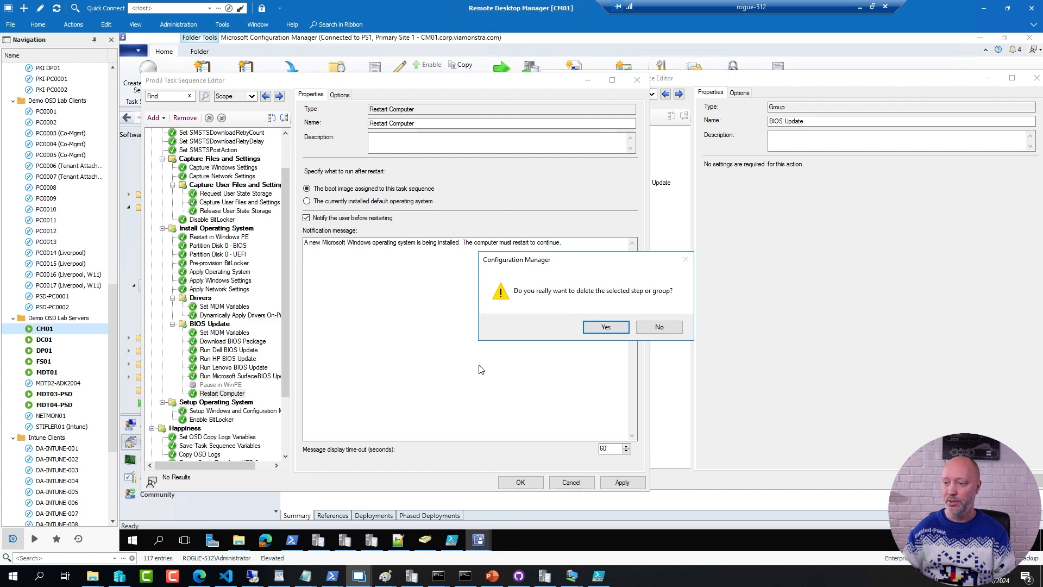
left_click(607, 332)
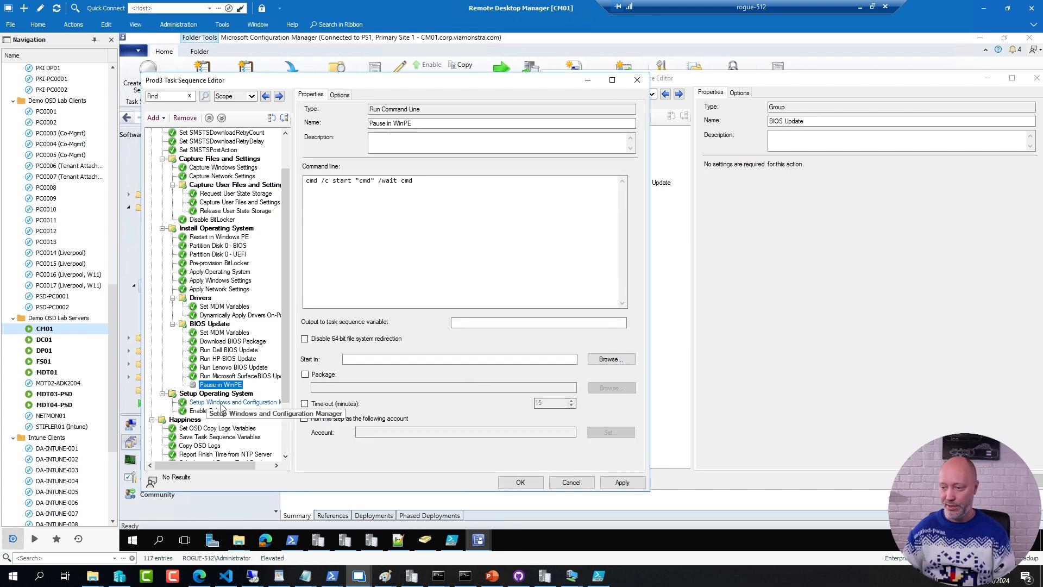
Step: Delete the entire copied BIOS Update group from the Prod3 task sequence
left_click(224, 404)
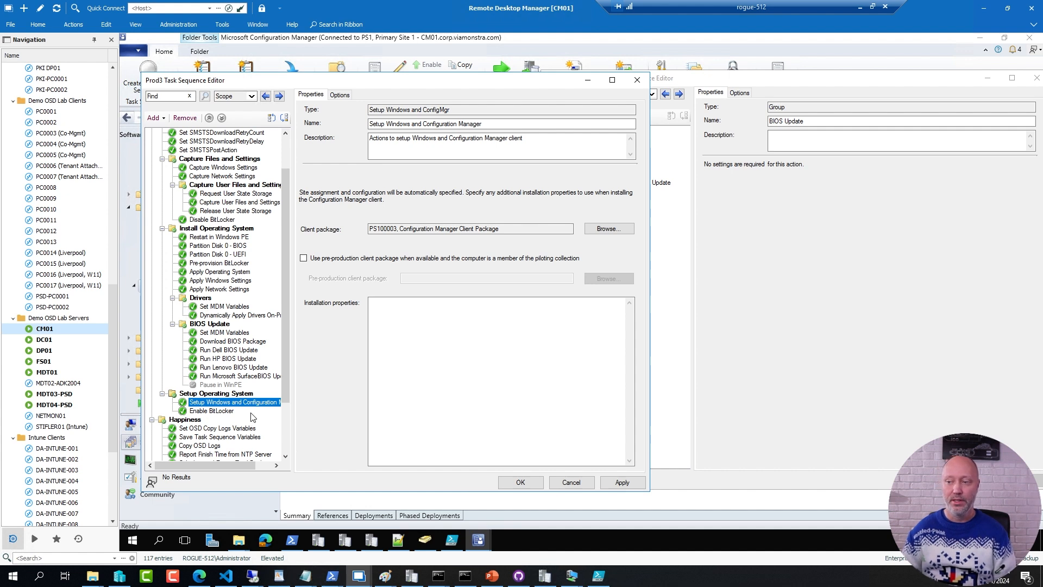
left_click(219, 326)
right_click(219, 326)
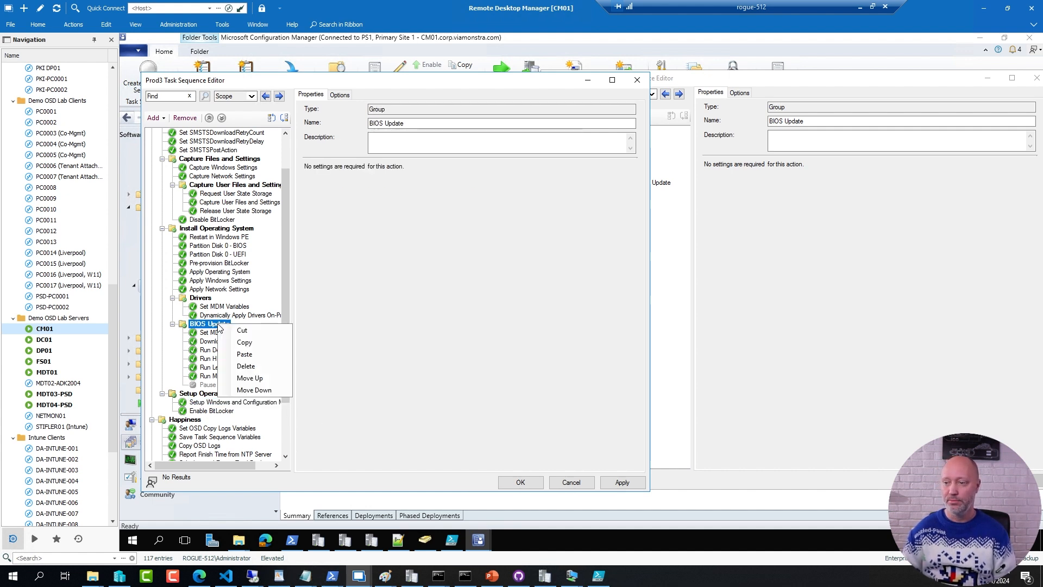
left_click(258, 368)
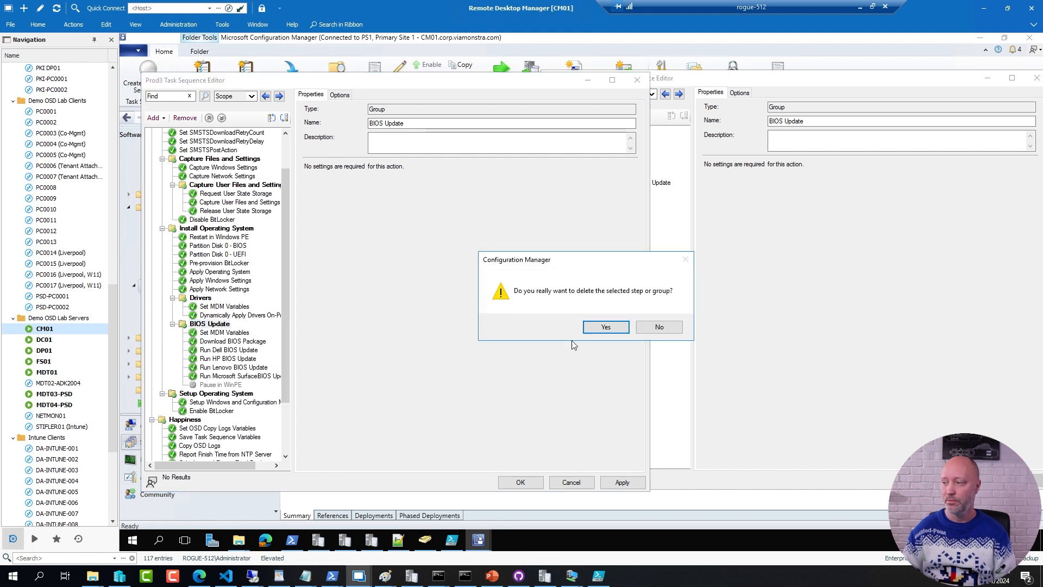
left_click(607, 329)
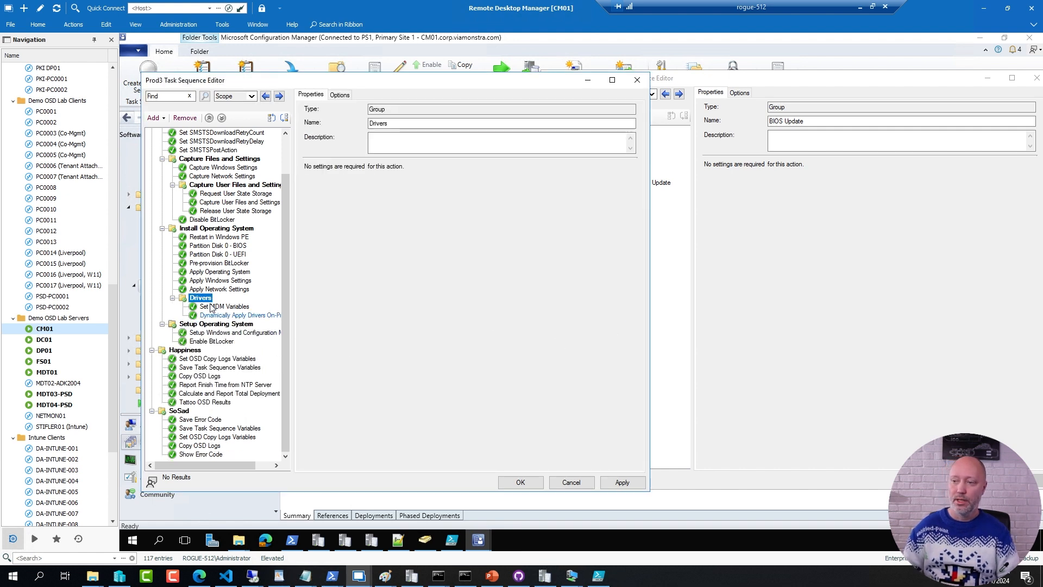
Step: Add a new group named BIOS to Prod3 and place it directly after the Drivers group
left_click(152, 117)
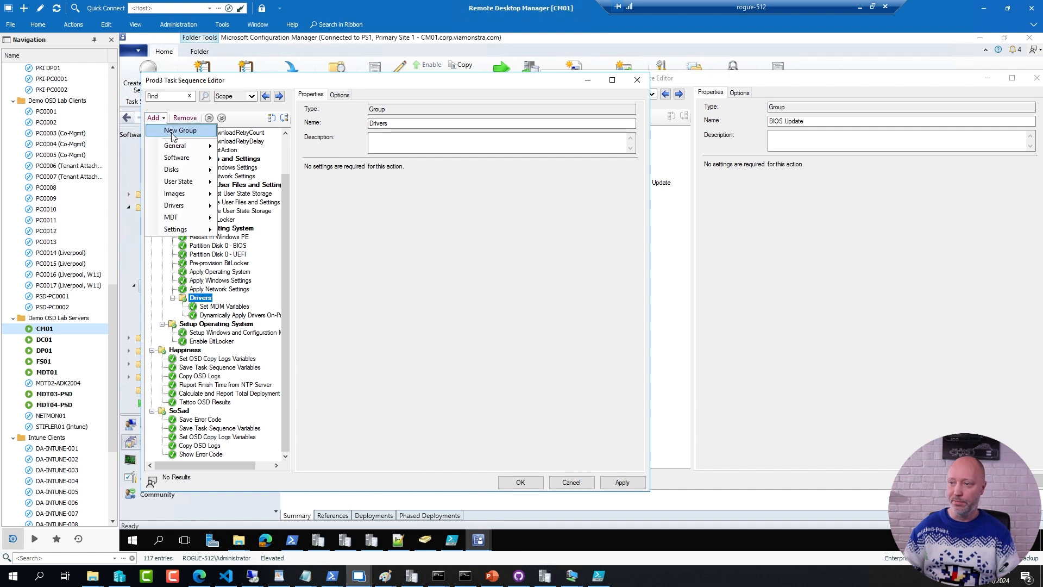
left_click(171, 128)
type("BIOS")
left_click(212, 307)
left_click(286, 122)
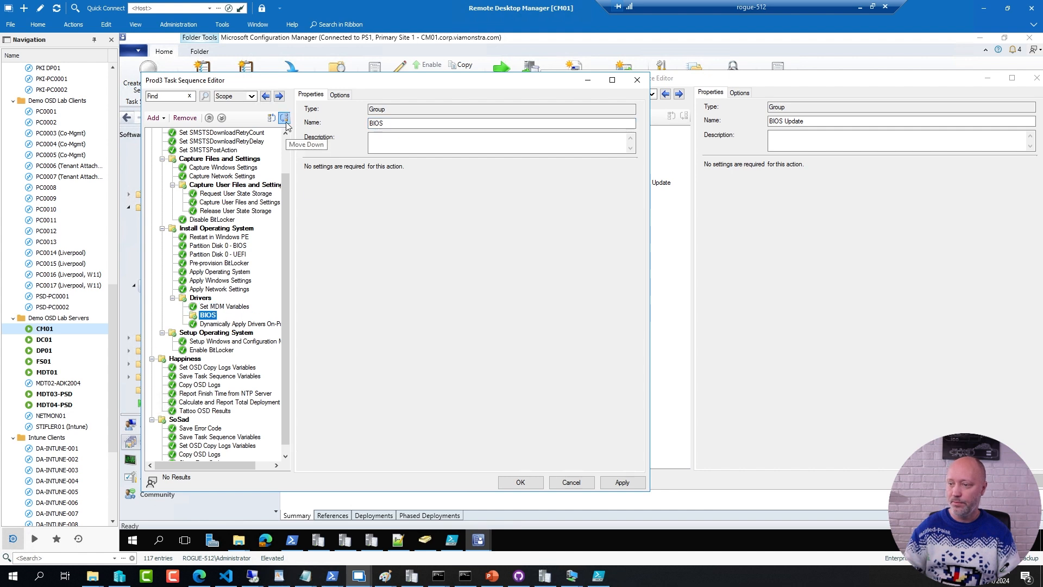
left_click(286, 122)
left_click(286, 123)
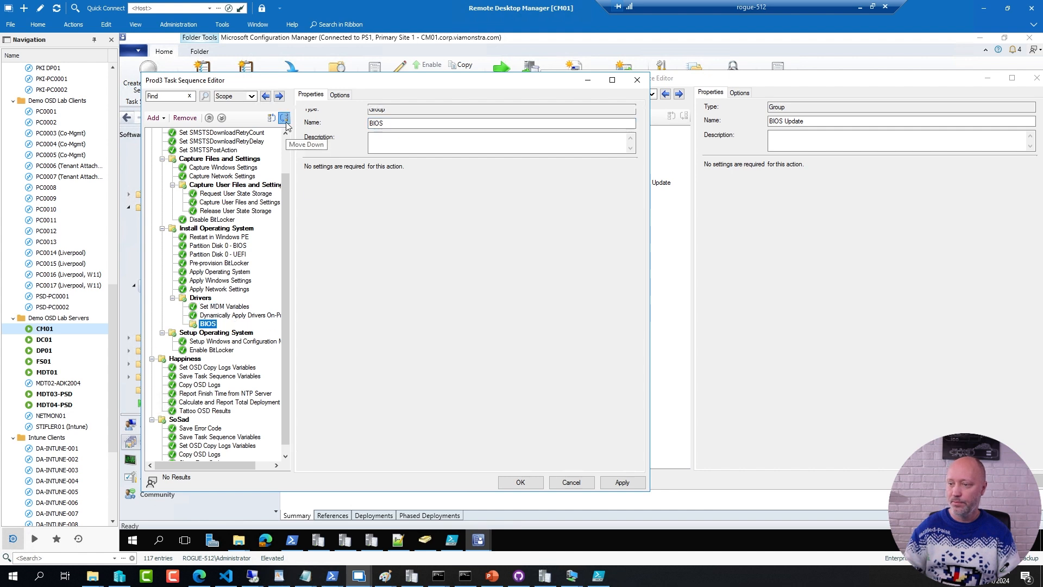
Step: Add a Run Task Sequence step to the BIOS group that runs Child TS - BIOS Update
left_click(155, 118)
mouse_move(182, 150)
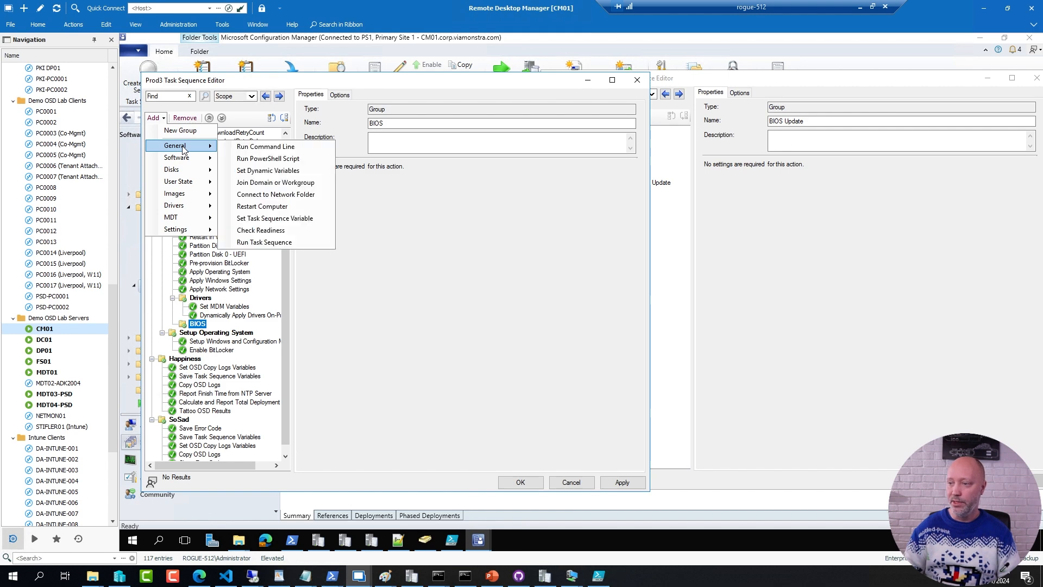
left_click(278, 243)
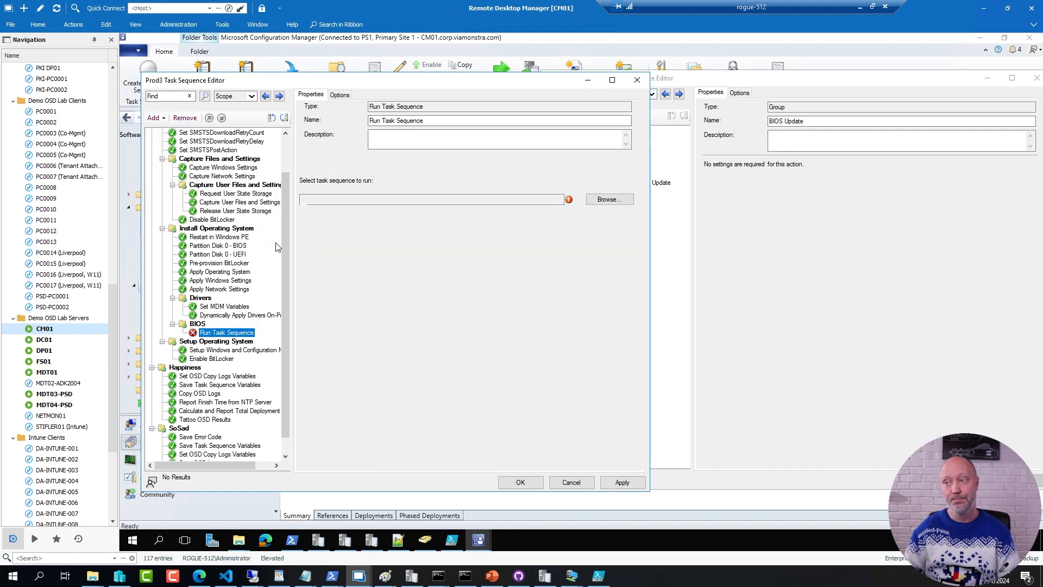
left_click(609, 199)
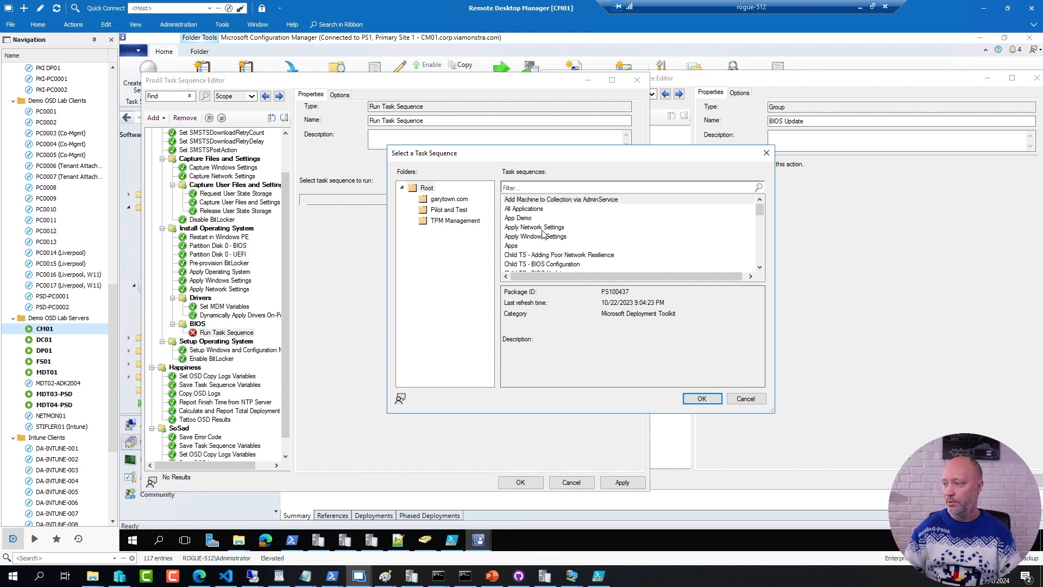
left_click(760, 268)
left_click(759, 267)
left_click(549, 255)
left_click(702, 399)
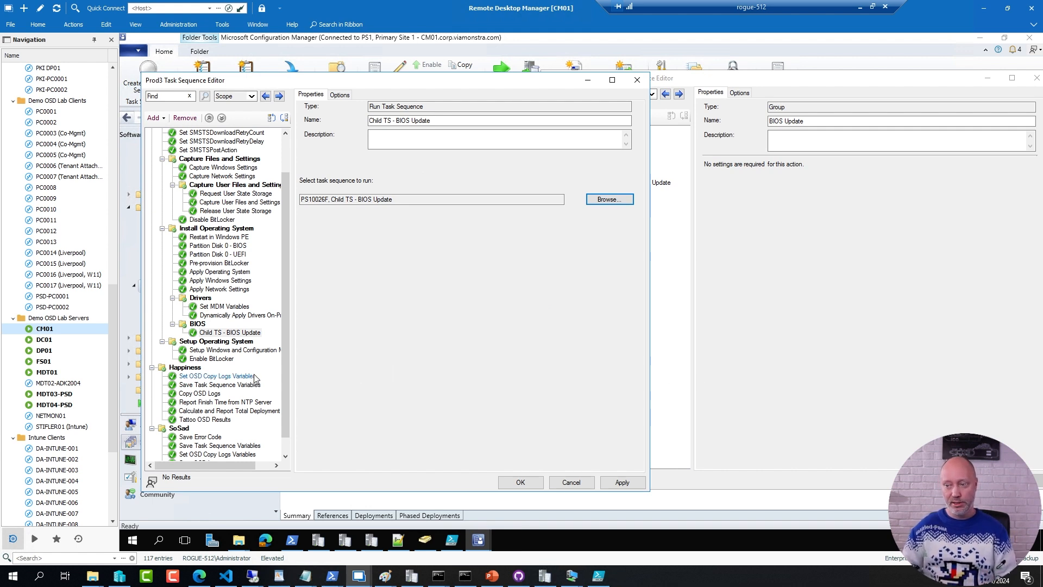
left_click(732, 302)
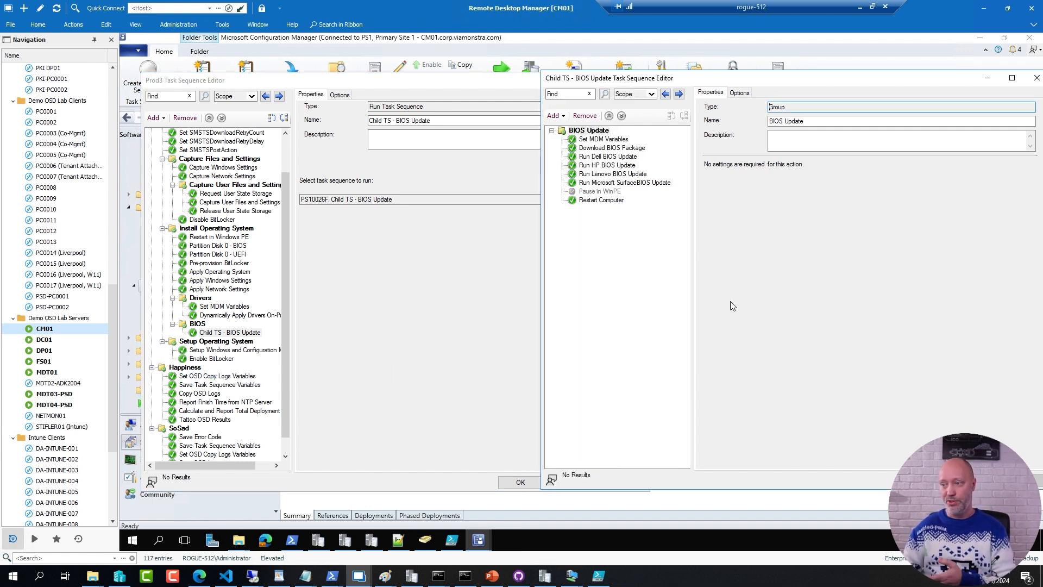
left_click(400, 350)
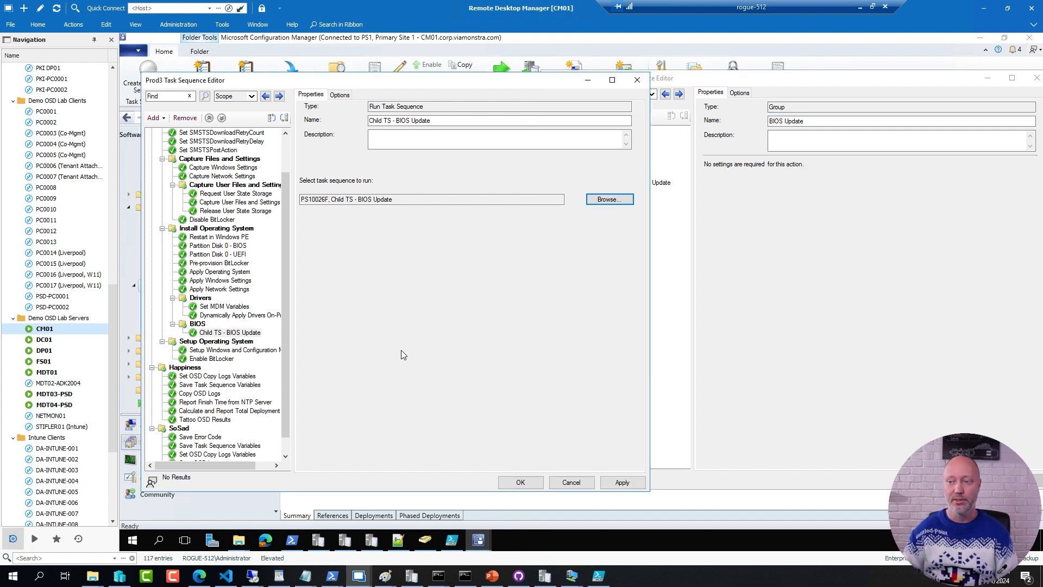